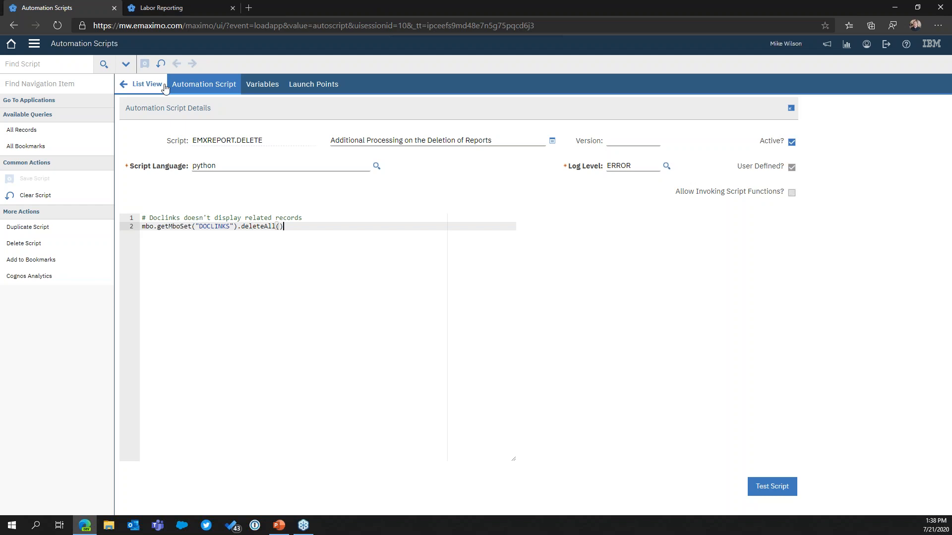
Search the automation scripts for candelete and open the EMXPM.CANDELETE script
{"action": "left_click", "coordinate": [143, 84]}
{"action": "type", "text": "candelete"}
{"action": "key", "text": "Return"}
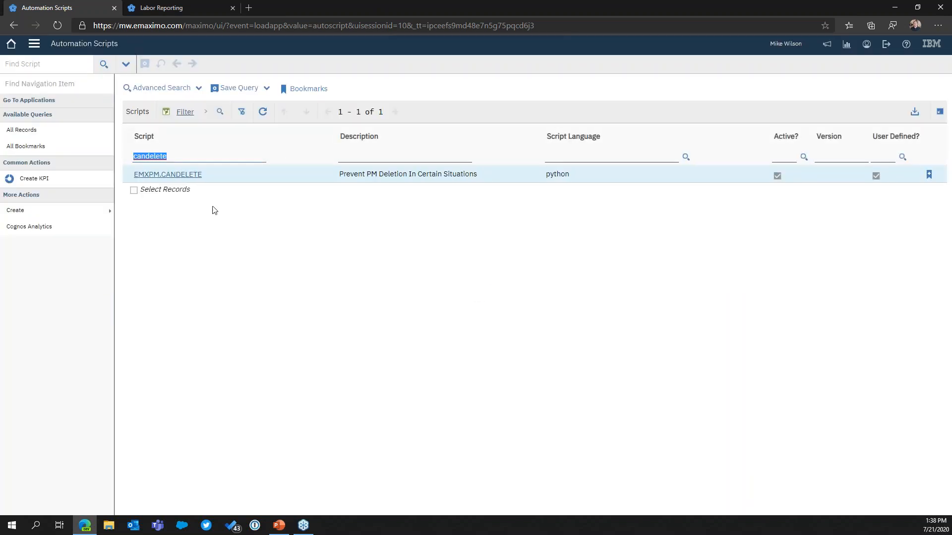
{"action": "left_click", "coordinate": [192, 174]}
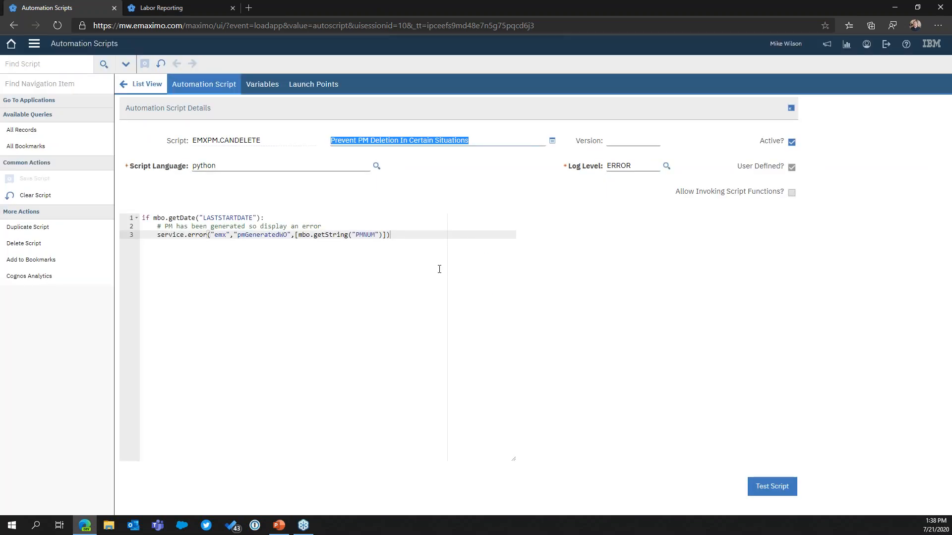
Inspect the script's object launch point on PM, then return to the script source
{"action": "left_click", "coordinate": [322, 86]}
{"action": "left_click", "coordinate": [133, 295]}
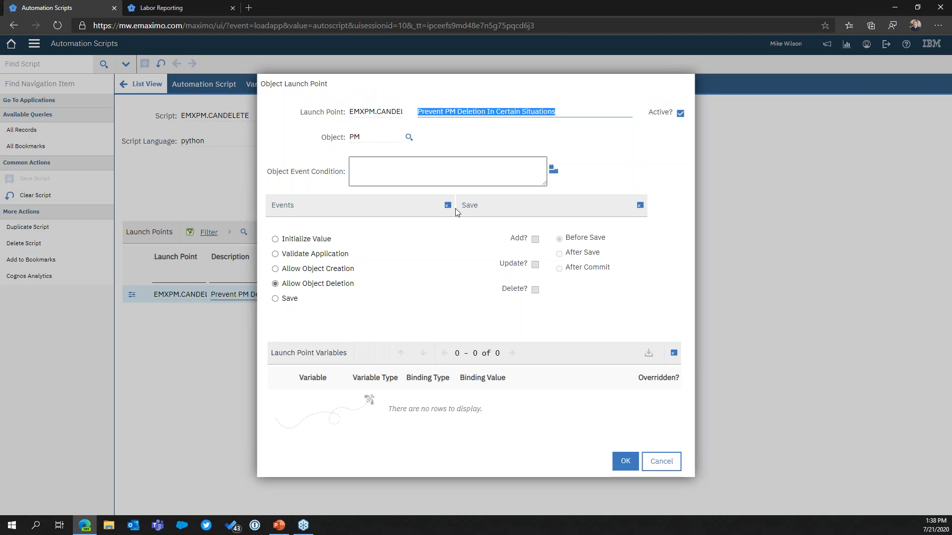
{"action": "left_click", "coordinate": [669, 461]}
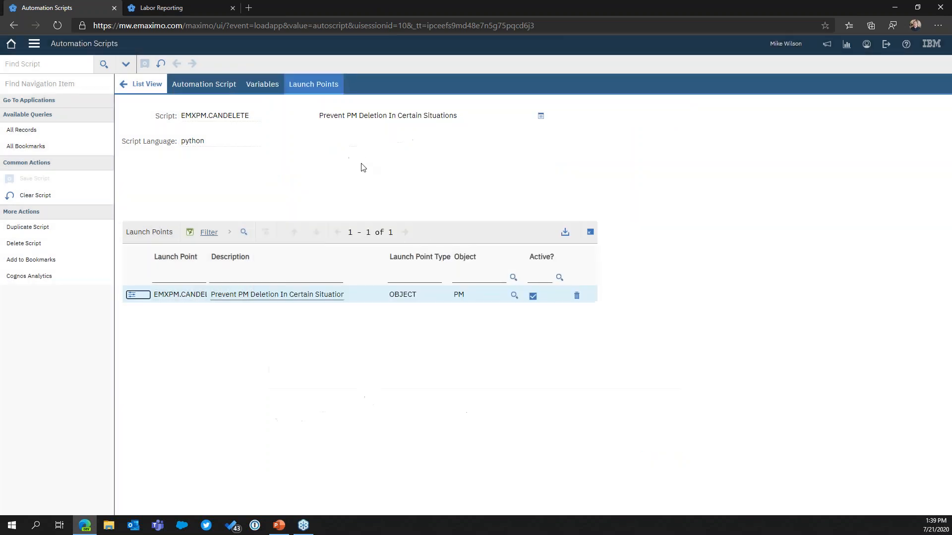
{"action": "left_click", "coordinate": [204, 81]}
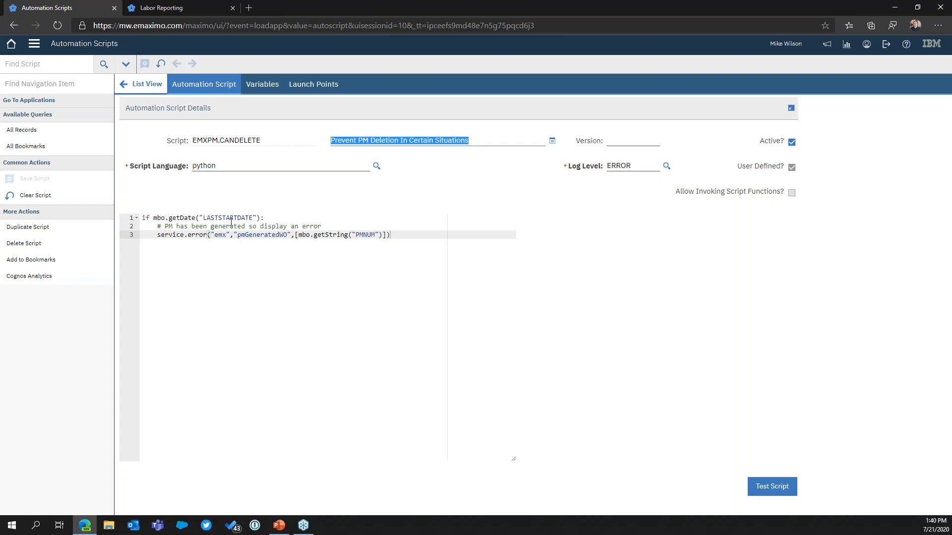
Open Maximo in a new browser tab and go to the Database Configuration application
{"action": "left_click", "coordinate": [249, 8]}
{"action": "type", "text": "m"}
{"action": "key", "text": "Return"}
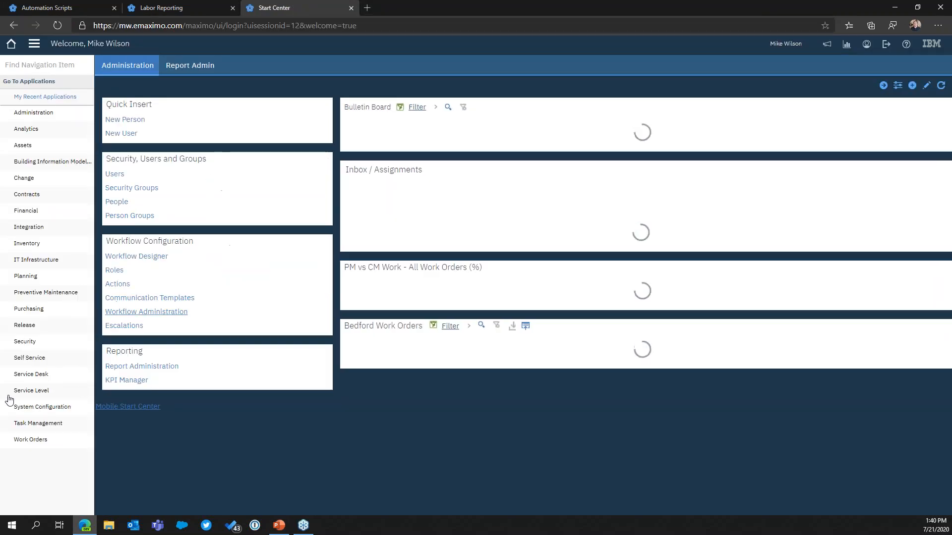
{"action": "mouse_move", "coordinate": [62, 403]}
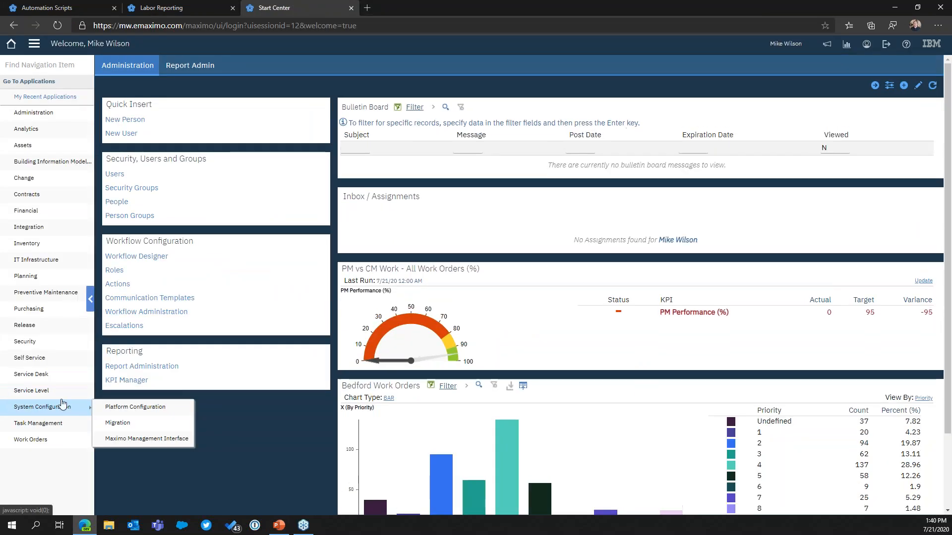
{"action": "mouse_move", "coordinate": [132, 406]}
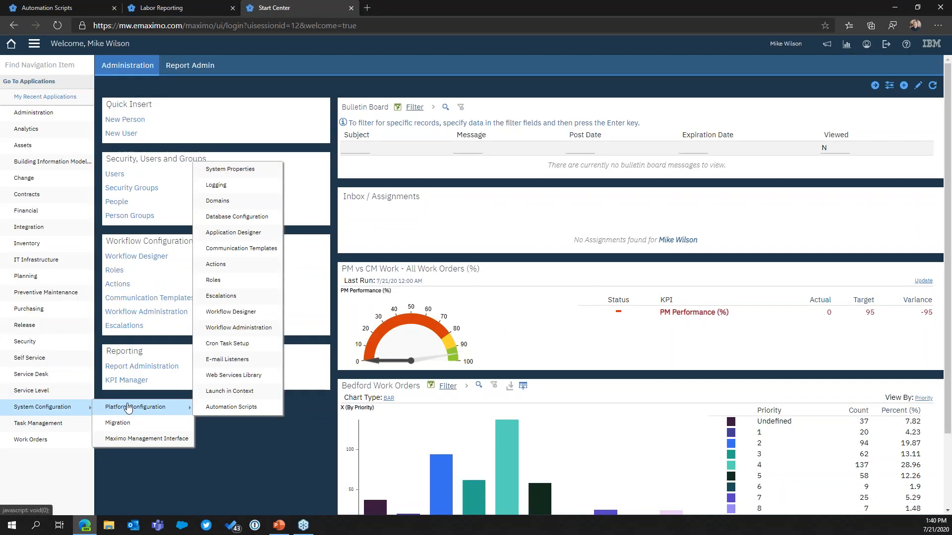
{"action": "left_click", "coordinate": [246, 219]}
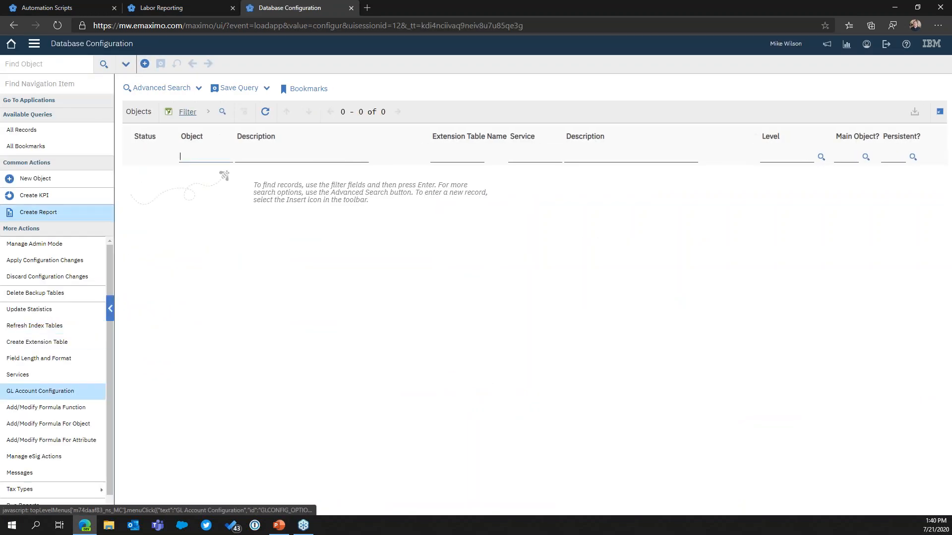
Open the Messages dialog, filter on message group emx, and expand the pmGeneratedWO message
{"action": "left_click", "coordinate": [29, 470]}
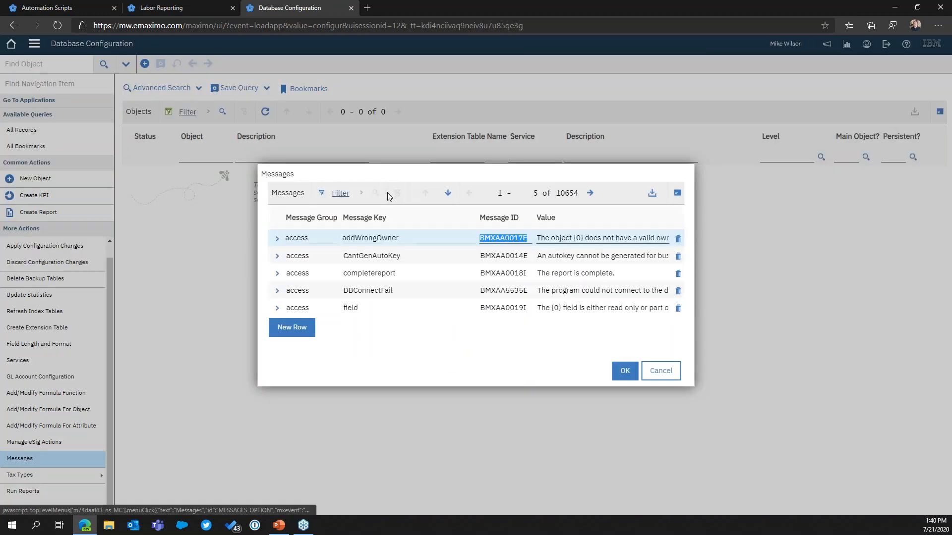
{"action": "left_click", "coordinate": [340, 192]}
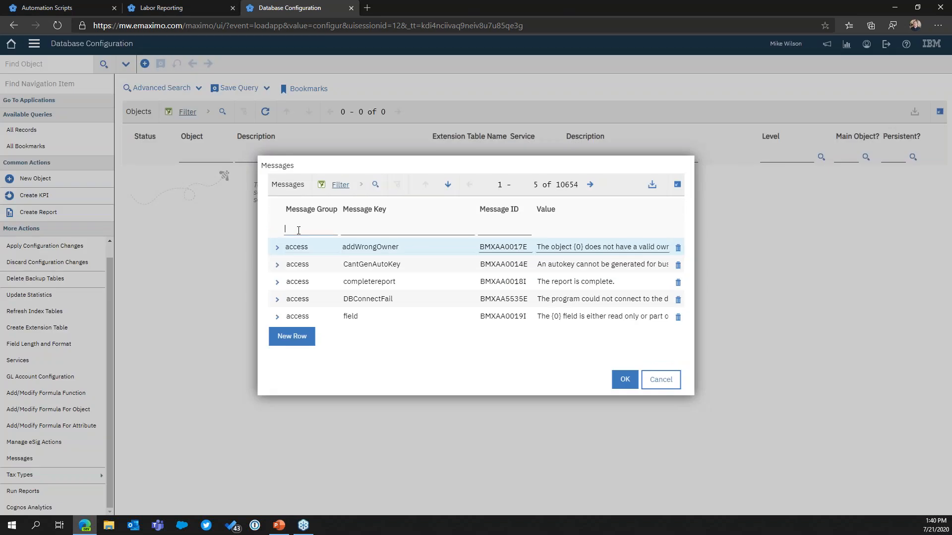
{"action": "type", "text": "emx"}
{"action": "key", "text": "Return"}
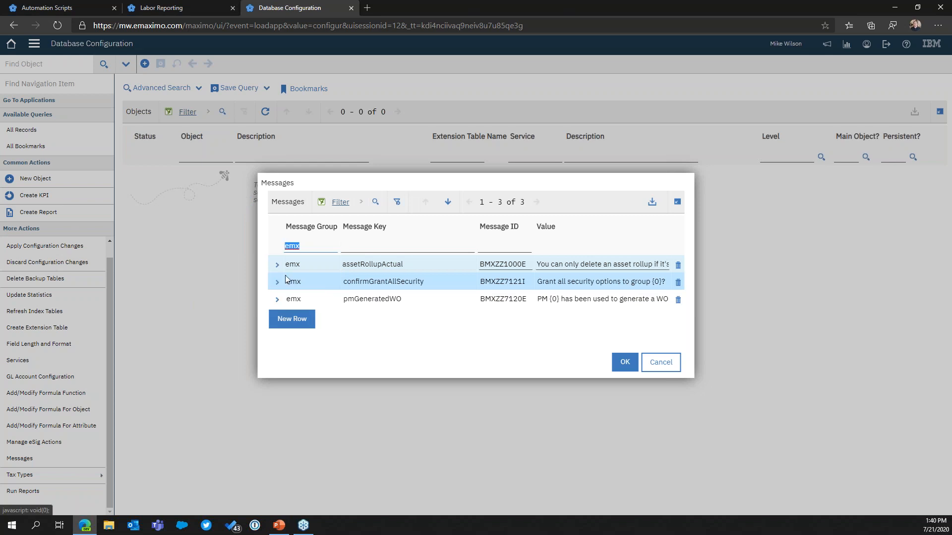
{"action": "left_click", "coordinate": [277, 300]}
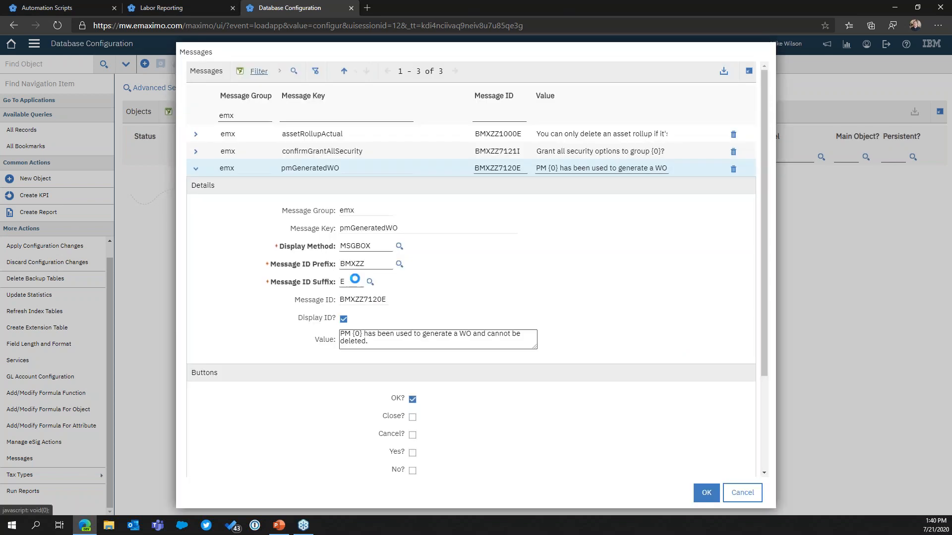
Examine the pmGeneratedWO message's details, including the message ID prefix choices and the {0} placeholder in its value
{"action": "scroll", "coordinate": [413, 290], "scroll_direction": "down", "scroll_amount": 2}
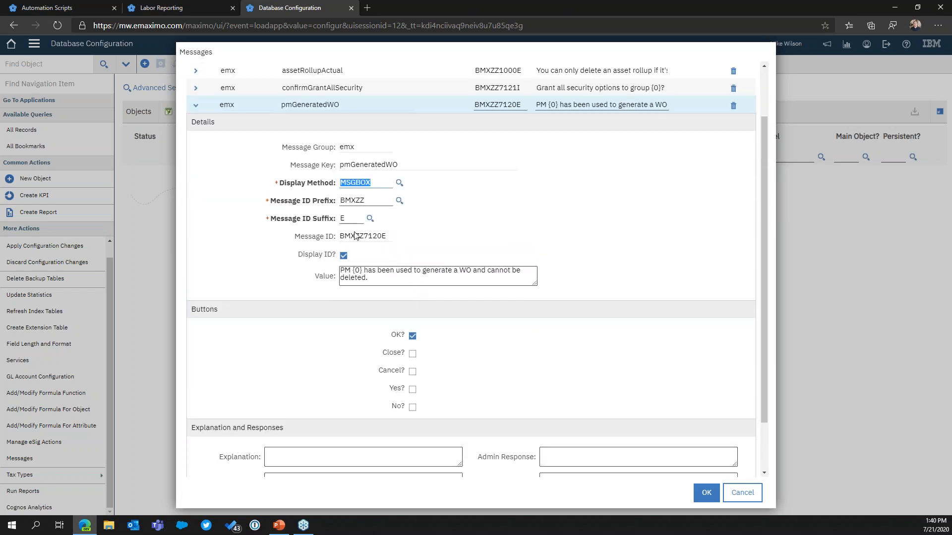
{"action": "left_click_drag", "start_coordinate": [281, 202], "coordinate": [329, 204]}
{"action": "left_click", "coordinate": [359, 202]}
{"action": "left_click", "coordinate": [398, 202]}
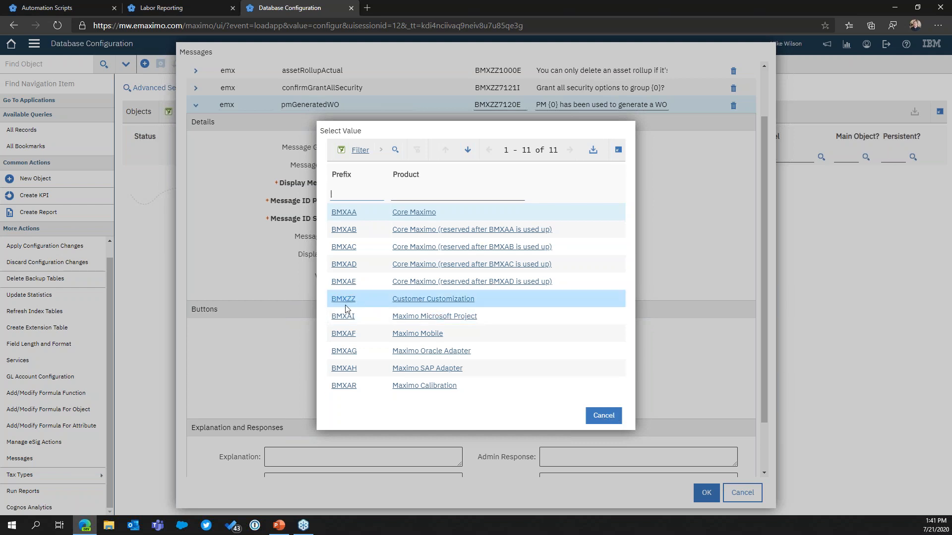
{"action": "left_click", "coordinate": [592, 416]}
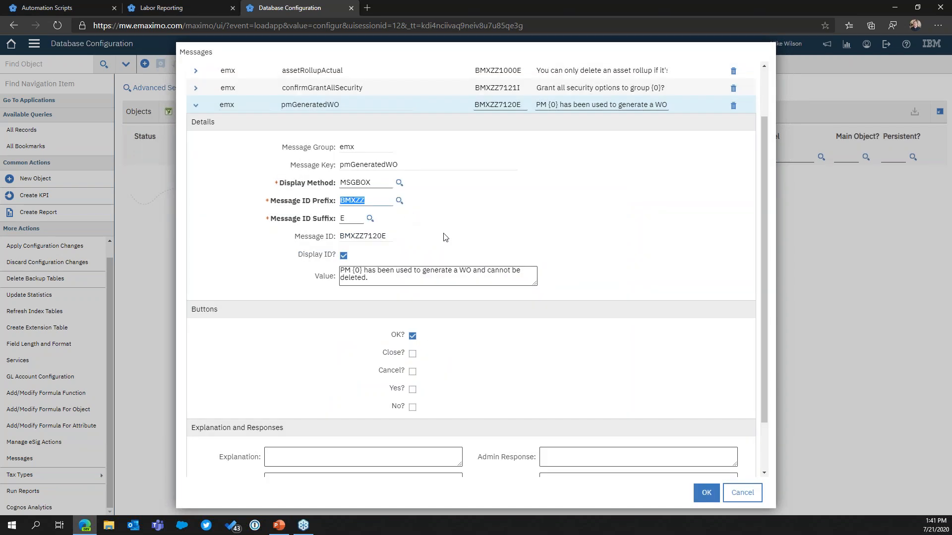
{"action": "scroll", "coordinate": [443, 245], "scroll_direction": "down", "scroll_amount": 1}
{"action": "left_click", "coordinate": [461, 219]}
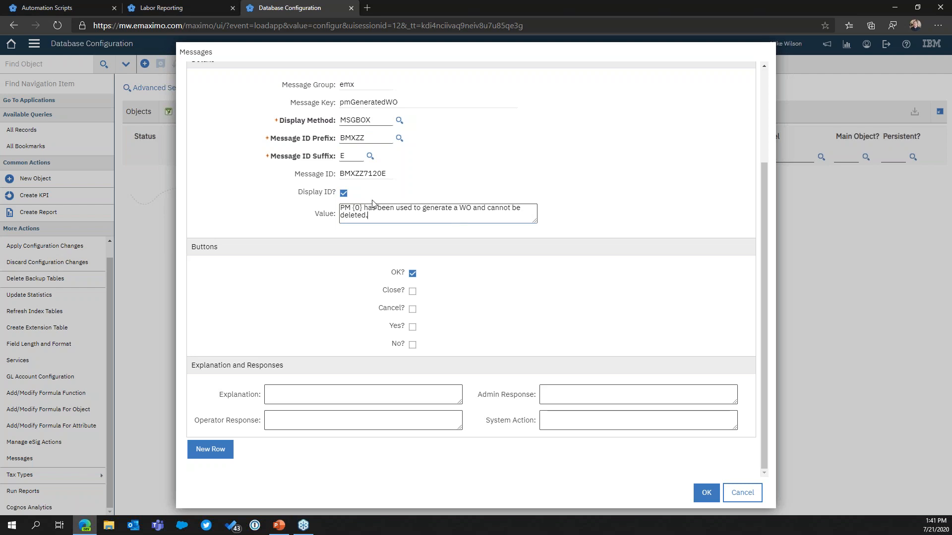
{"action": "left_click", "coordinate": [352, 209]}
{"action": "left_click_drag", "start_coordinate": [362, 209], "coordinate": [354, 210]}
{"action": "scroll", "coordinate": [372, 219], "scroll_direction": "up", "scroll_amount": 2}
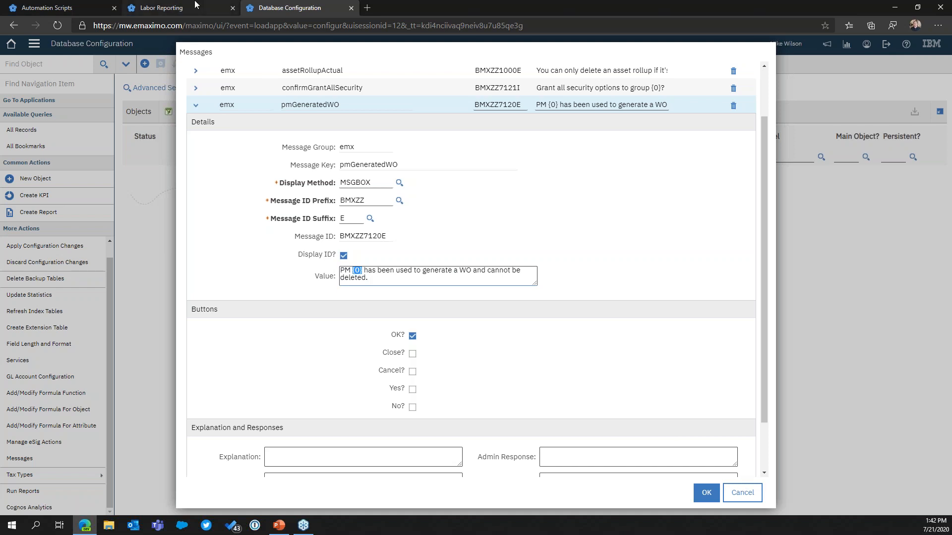
Return to the automation script and examine the service.error call on line 3
{"action": "left_click", "coordinate": [168, 7]}
{"action": "left_click", "coordinate": [91, 6]}
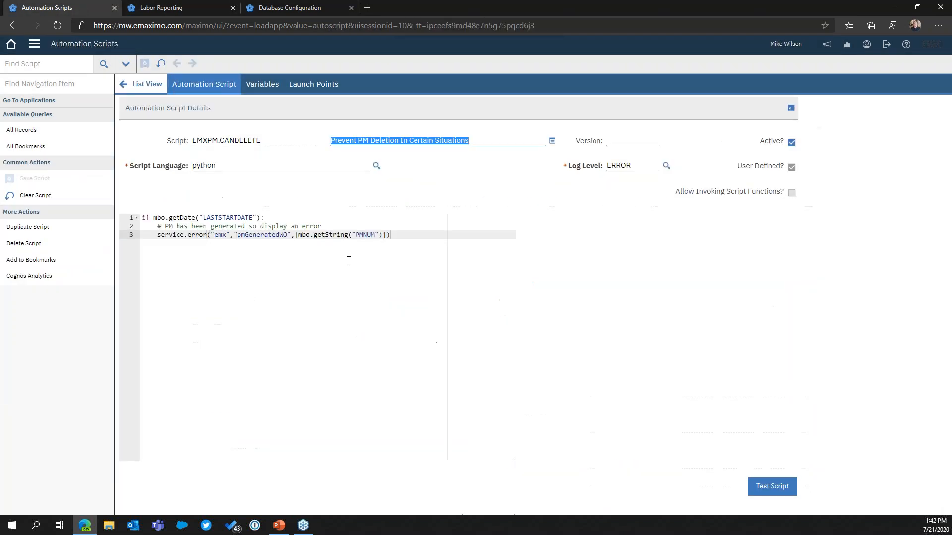
{"action": "left_click", "coordinate": [158, 234]}
{"action": "left_click_drag", "start_coordinate": [158, 235], "coordinate": [180, 236]}
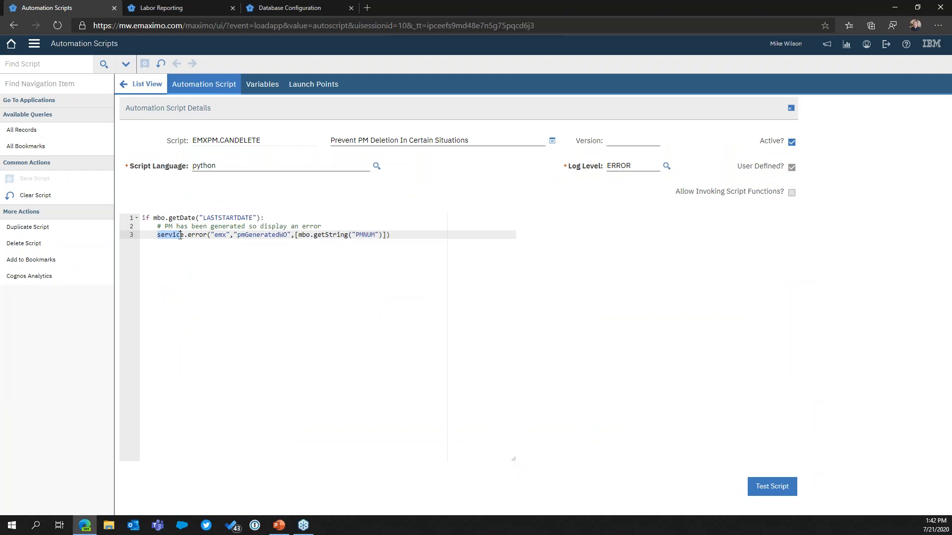
{"action": "triple_click", "coordinate": [175, 235]}
{"action": "double_click", "coordinate": [172, 236]}
Switch the Labor Reporting tab to the Preventive Maintenance application without saving changes
{"action": "left_click", "coordinate": [211, 6]}
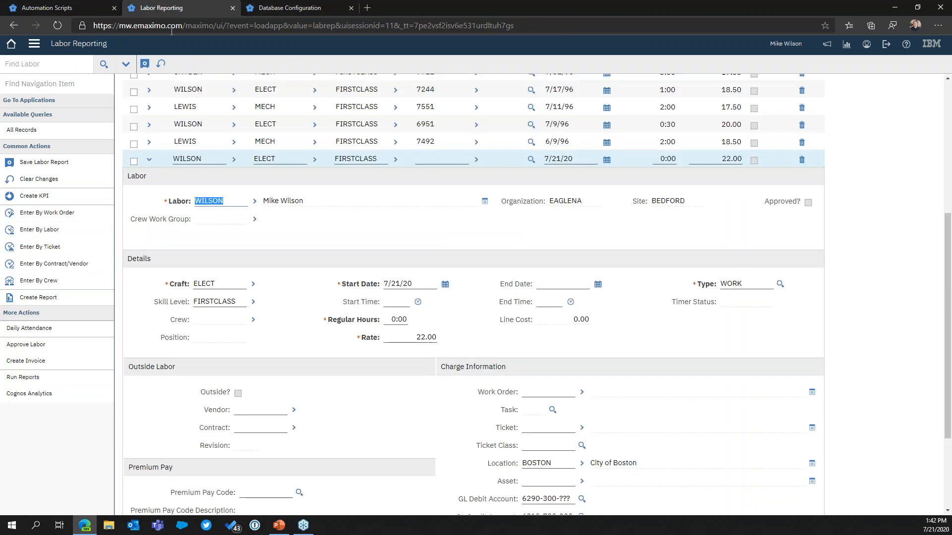
{"action": "left_click", "coordinate": [33, 43]}
{"action": "mouse_move", "coordinate": [74, 238]}
{"action": "left_click", "coordinate": [166, 238]}
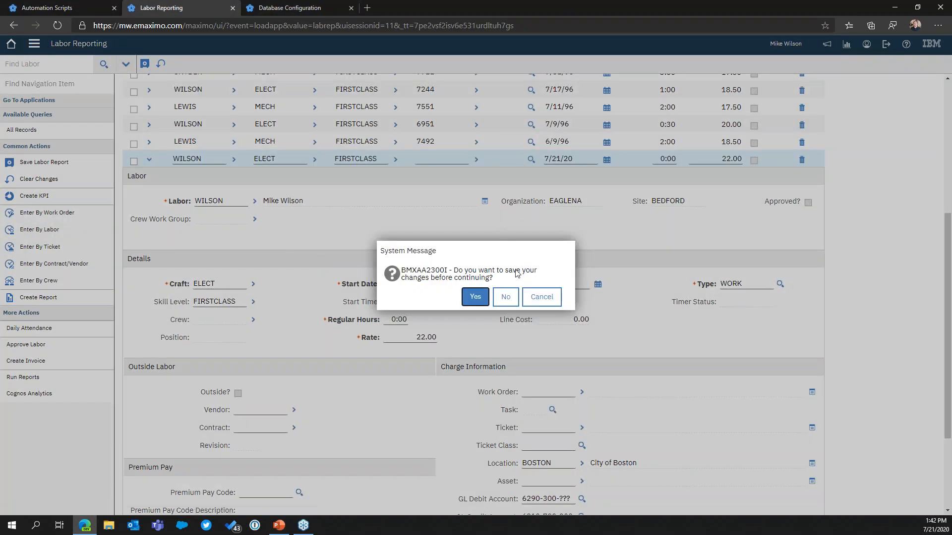
{"action": "left_click", "coordinate": [506, 297]}
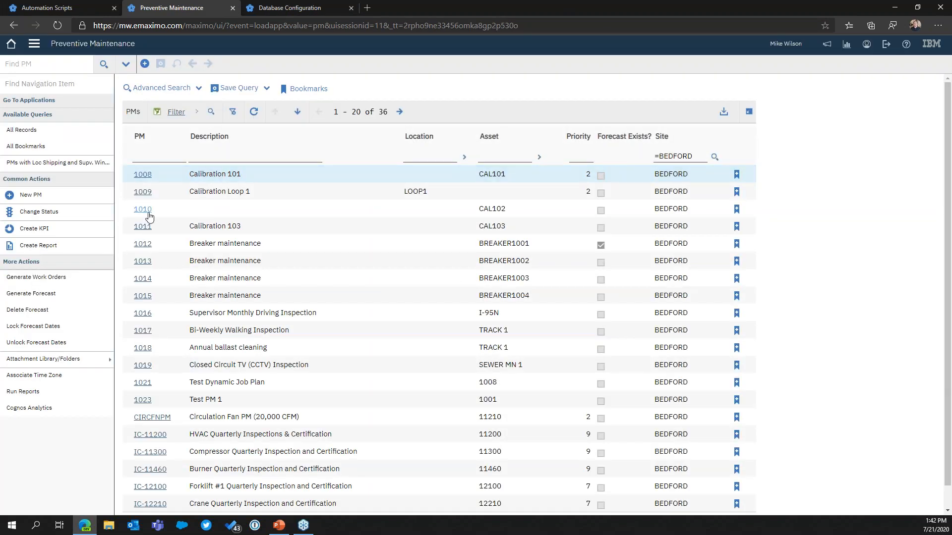
Filter PMs by description test and open PM 1023
{"action": "type", "text": "test"}
{"action": "key", "text": "Return"}
{"action": "left_click", "coordinate": [143, 191]}
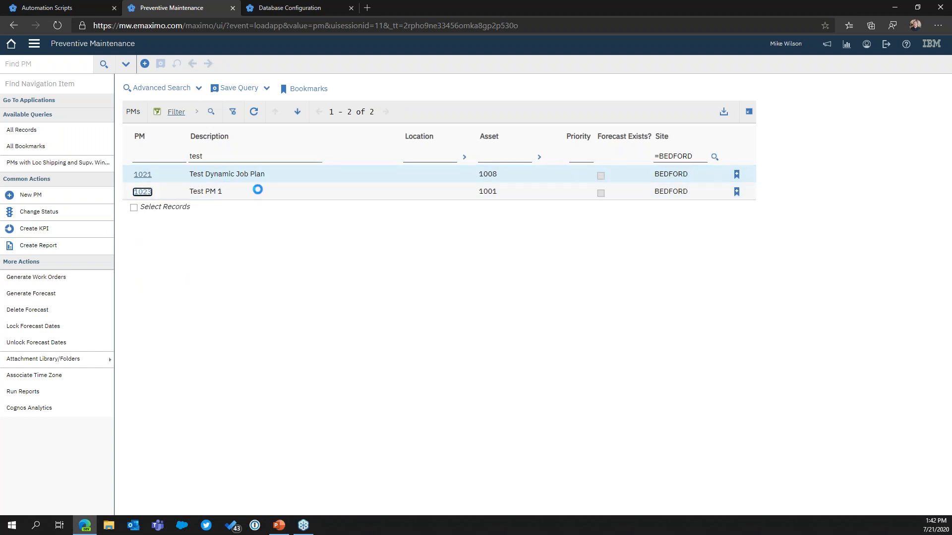
Try to delete PM 1023 and acknowledge the message
{"action": "left_click", "coordinate": [33, 475]}
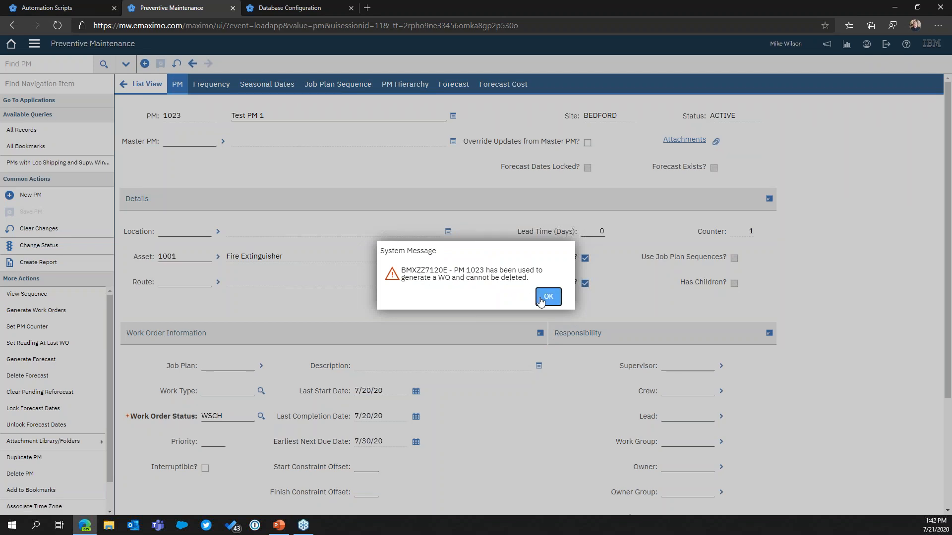
{"action": "left_click", "coordinate": [547, 297]}
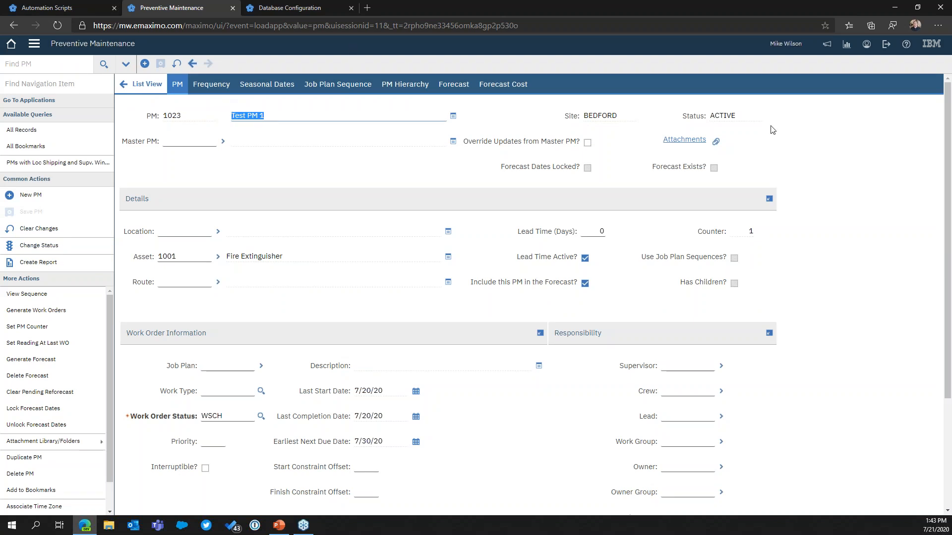
Return to the Automation Scripts tab
{"action": "left_click", "coordinate": [126, 88]}
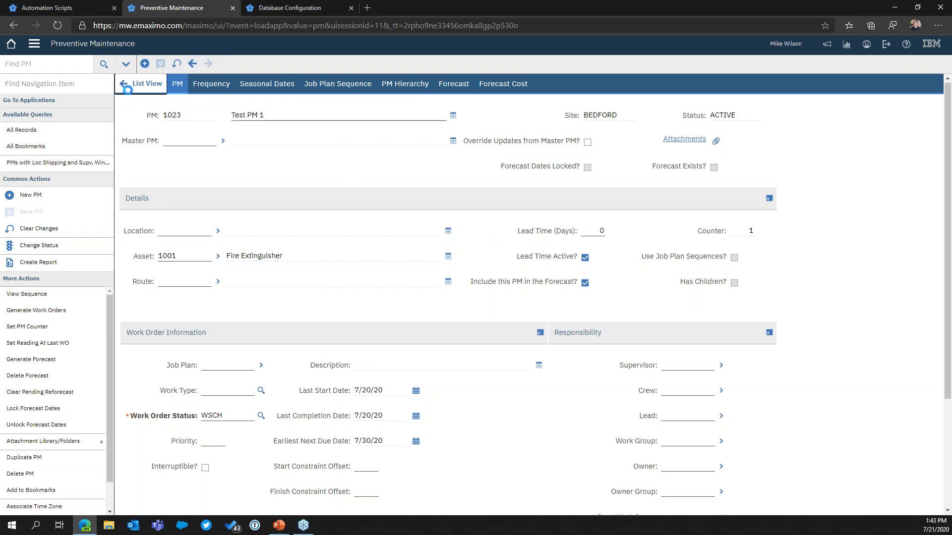
{"action": "left_click", "coordinate": [62, 11]}
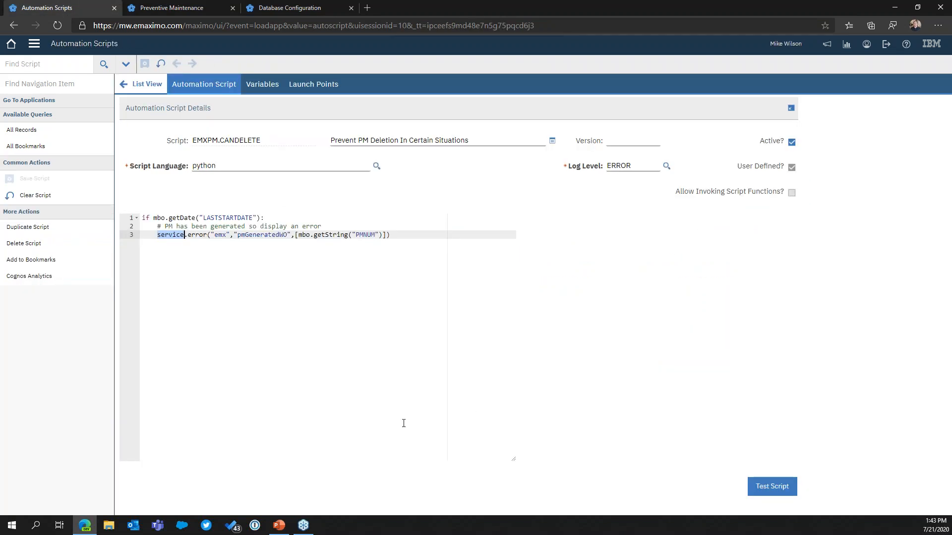
{"action": "key", "text": "alt+Tab"}
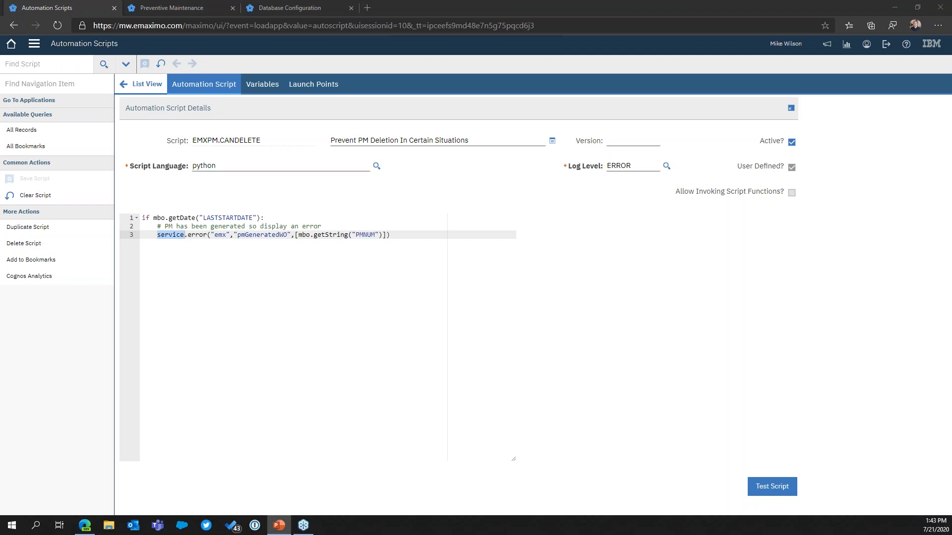